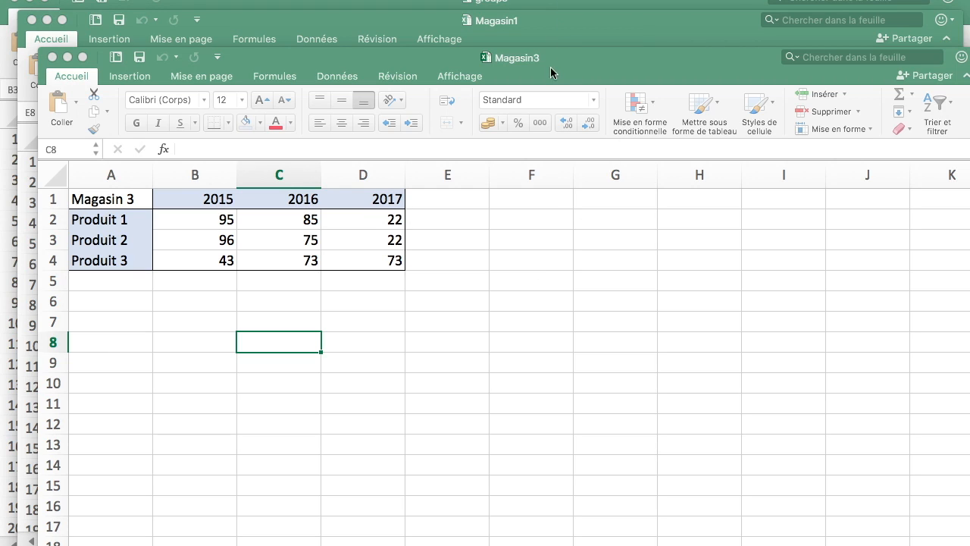
Reposition the Magasin3 workbook window and examine its table's product labels and year headings
{"action": "left_click", "coordinate": [594, 76]}
{"action": "left_click_drag", "start_coordinate": [594, 72], "coordinate": [608, 37]}
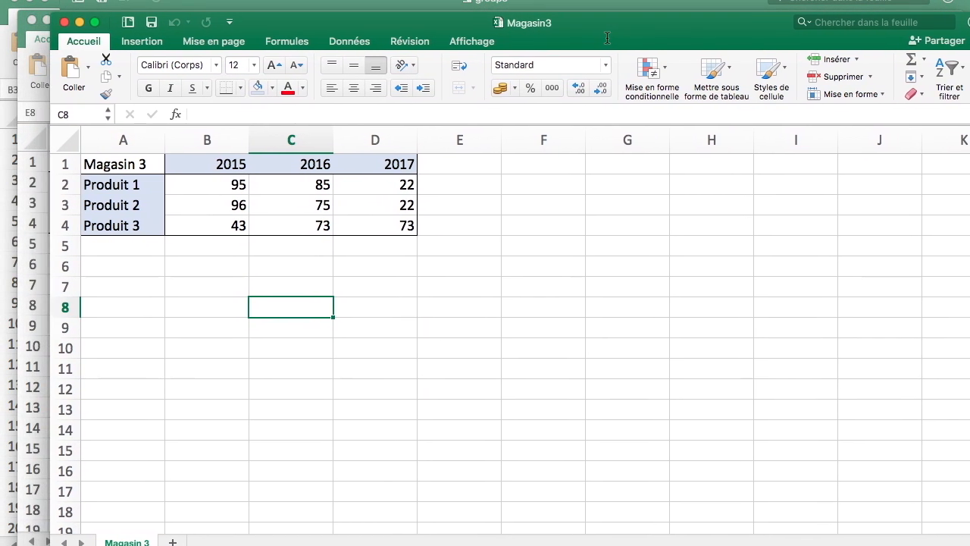
{"action": "left_click", "coordinate": [149, 163]}
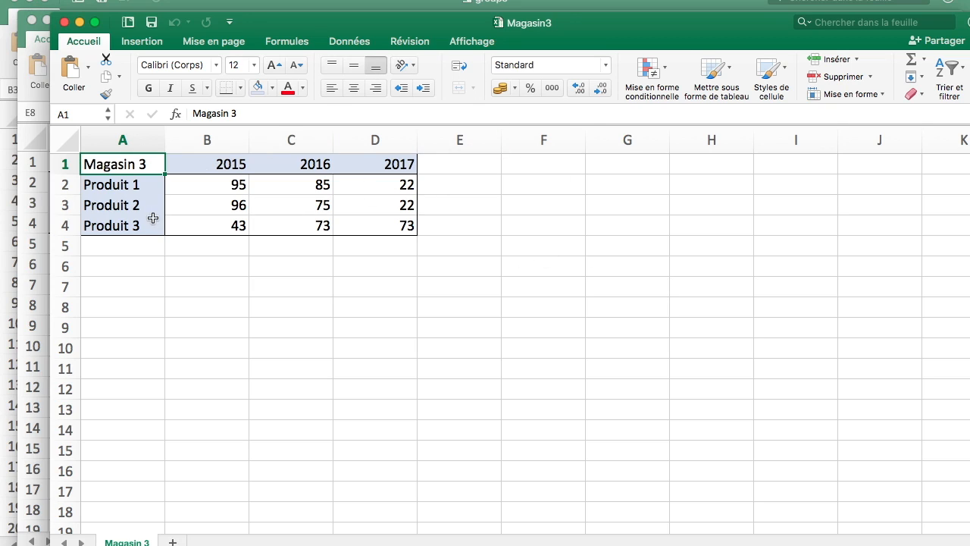
{"action": "left_click", "coordinate": [144, 185]}
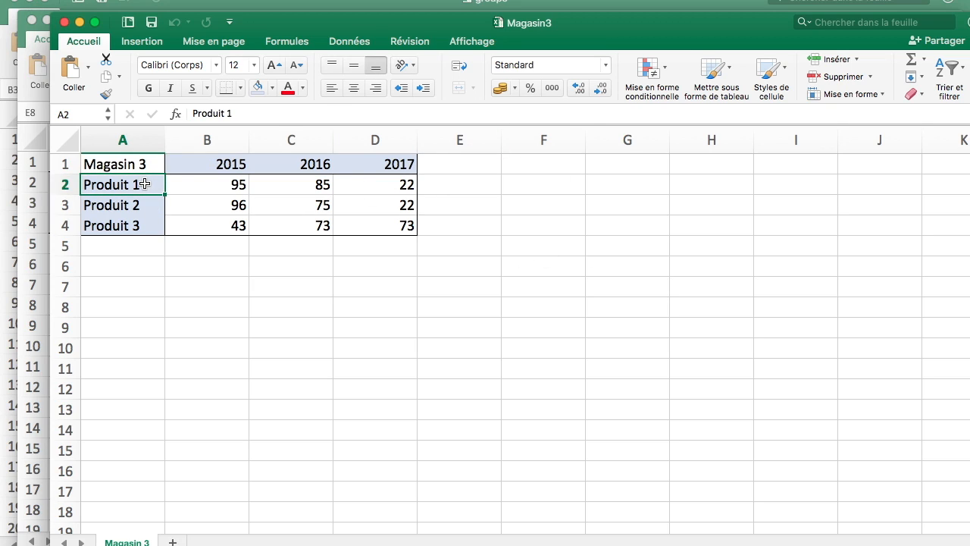
{"action": "left_click_drag", "start_coordinate": [141, 221], "coordinate": [140, 186]}
{"action": "left_click_drag", "start_coordinate": [211, 166], "coordinate": [372, 168]}
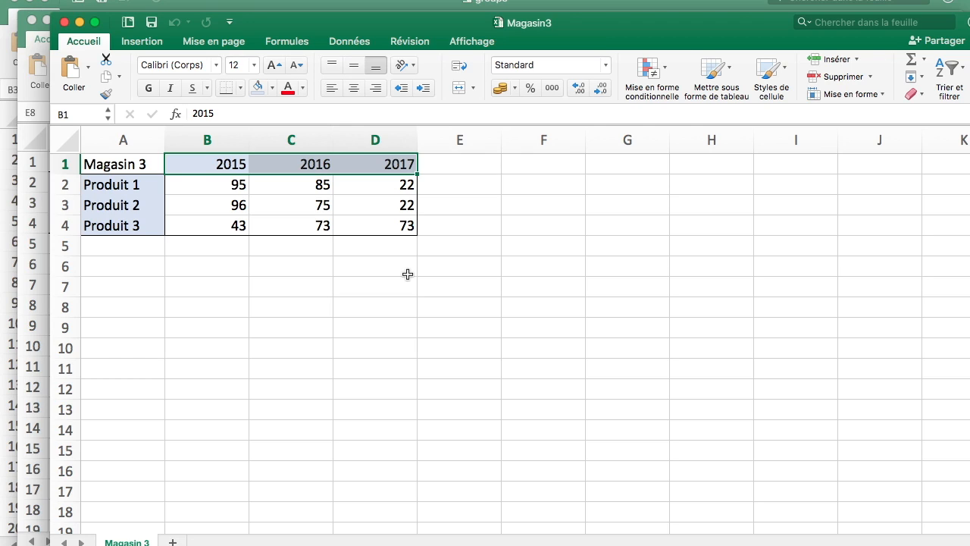
Start a consolidation at cell A1 of the groupe workbook, using Somme as the function
{"action": "key", "text": "super+w"}
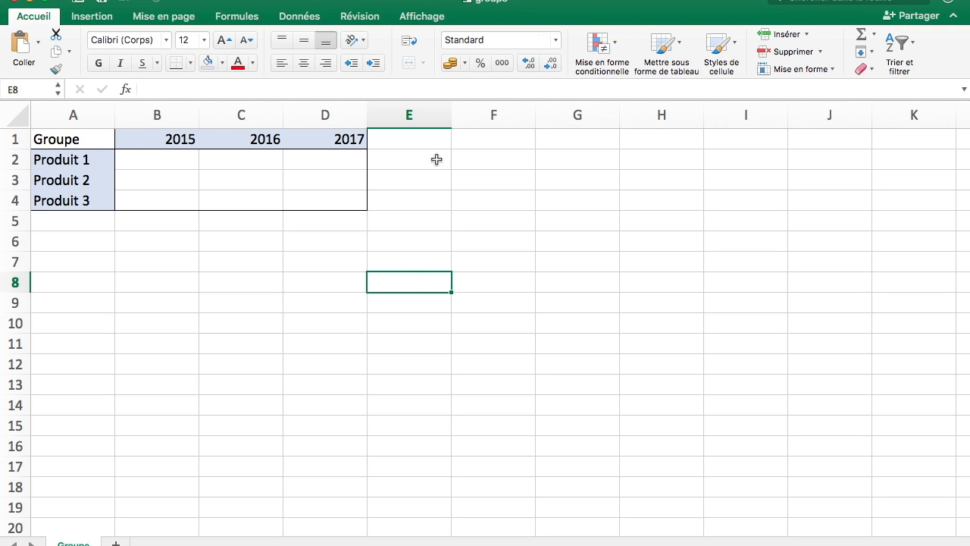
{"action": "left_click", "coordinate": [92, 137]}
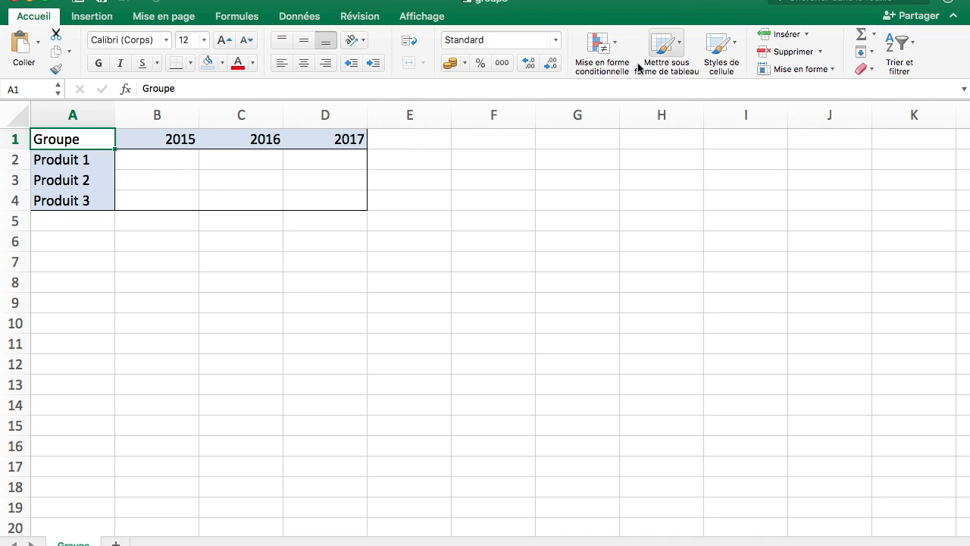
{"action": "left_click", "coordinate": [297, 17]}
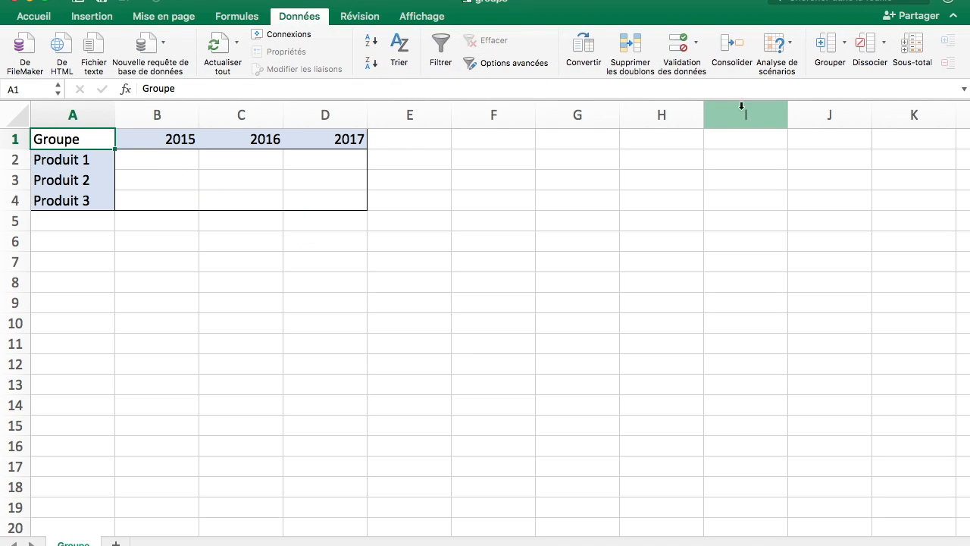
{"action": "left_click", "coordinate": [731, 47]}
{"action": "left_click_drag", "start_coordinate": [444, 67], "coordinate": [511, 144]}
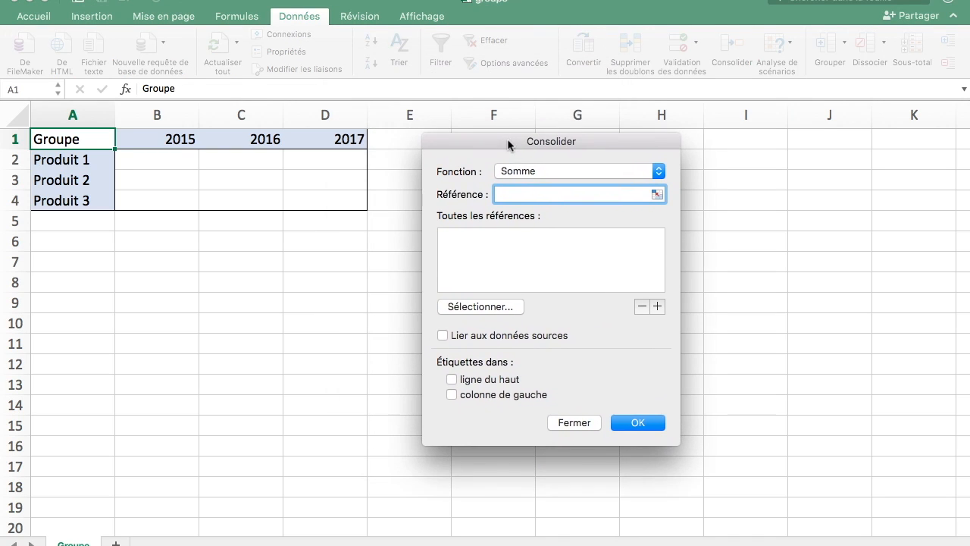
{"action": "left_click", "coordinate": [529, 174]}
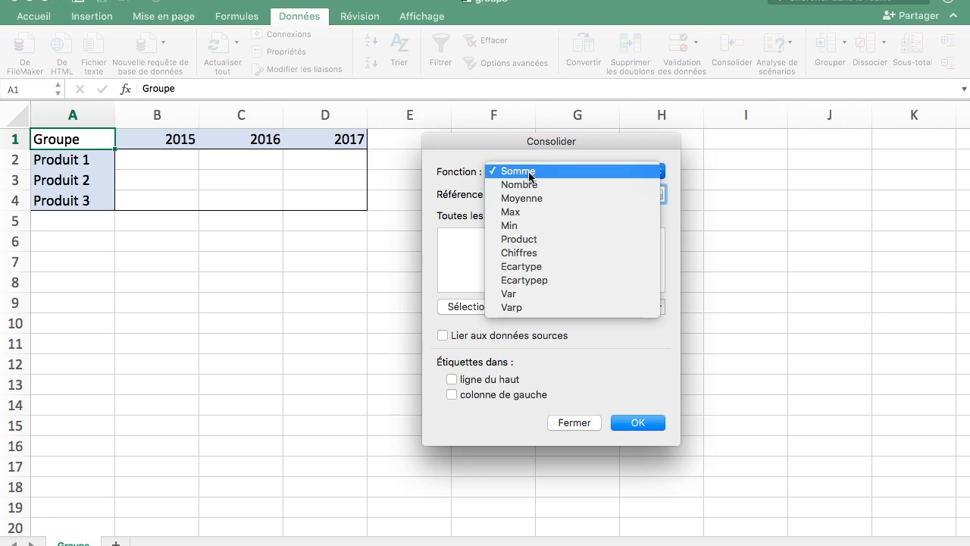
{"action": "left_click", "coordinate": [529, 173]}
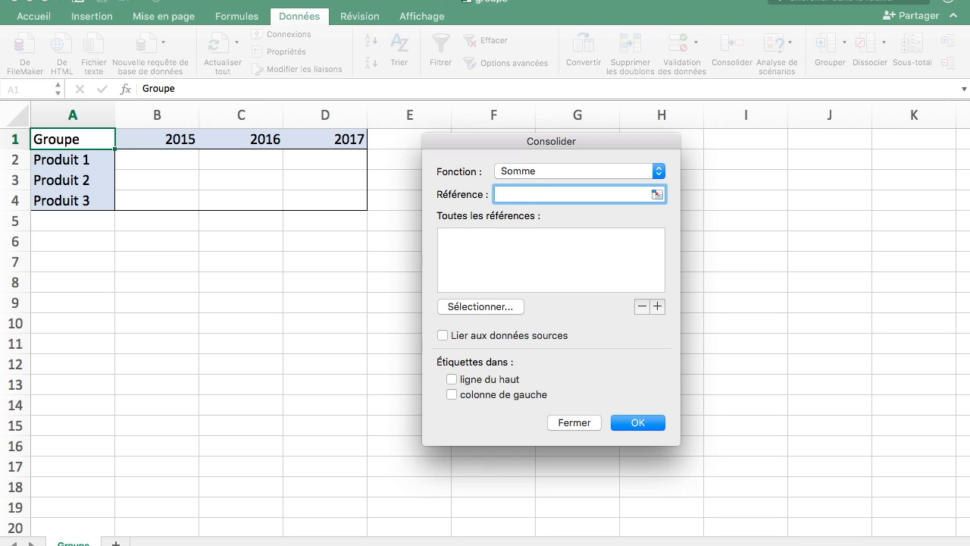
Add range A1:D4 of the Magasin1 workbook to the consolidation references
{"action": "left_click", "coordinate": [474, 1]}
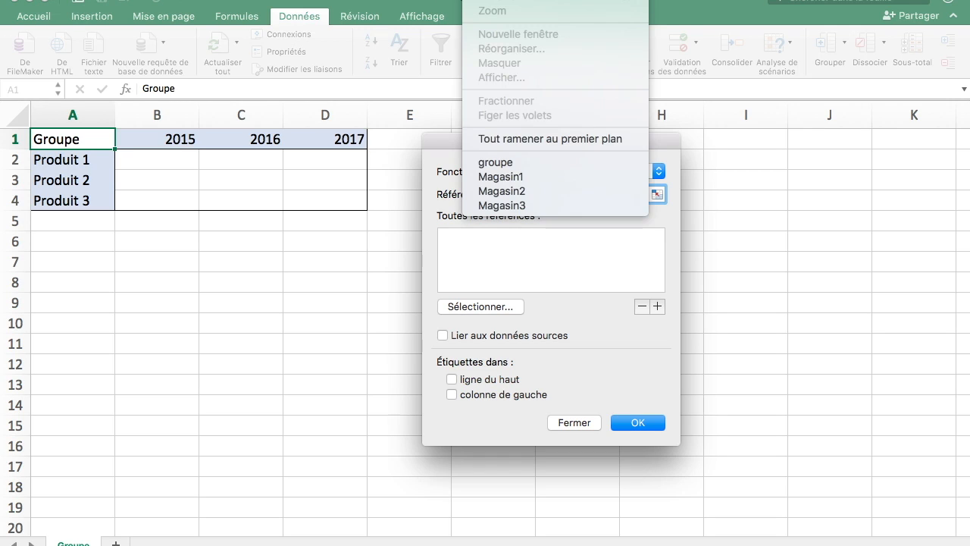
{"action": "left_click", "coordinate": [532, 180]}
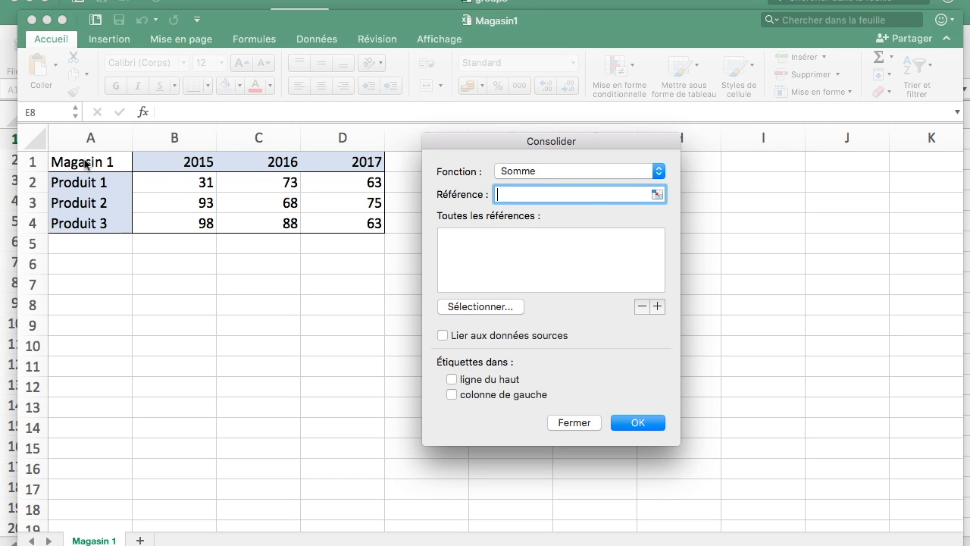
{"action": "left_click_drag", "start_coordinate": [85, 164], "coordinate": [321, 226]}
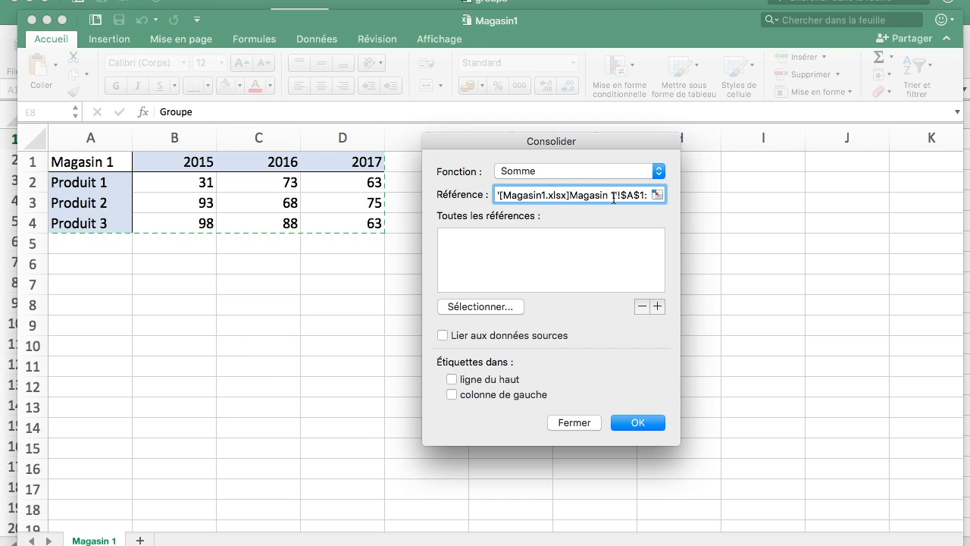
{"action": "left_click", "coordinate": [658, 308]}
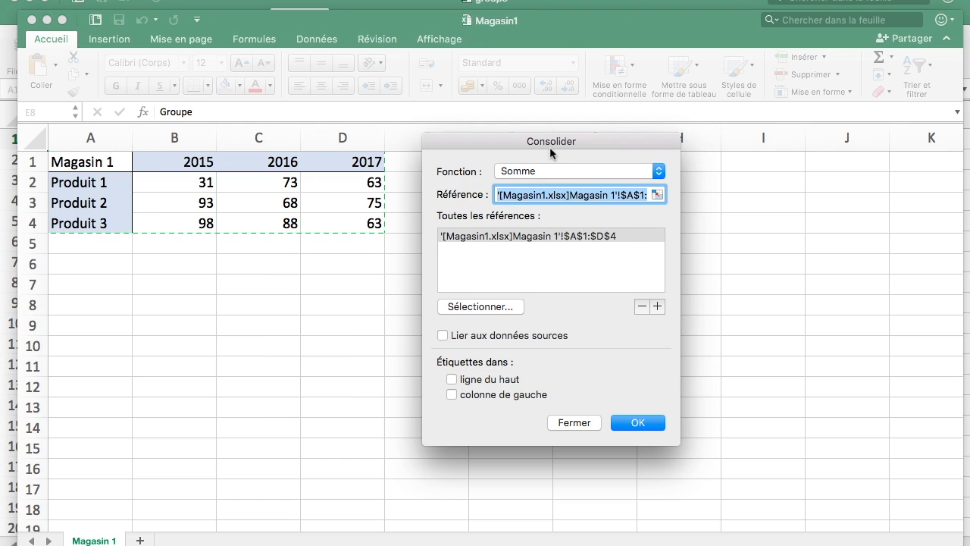
Add range A1:D4 of the Magasin2 workbook to the consolidation references
{"action": "left_click", "coordinate": [434, 0]}
{"action": "mouse_move", "coordinate": [488, 0]}
{"action": "left_click", "coordinate": [514, 189]}
{"action": "left_click", "coordinate": [126, 206]}
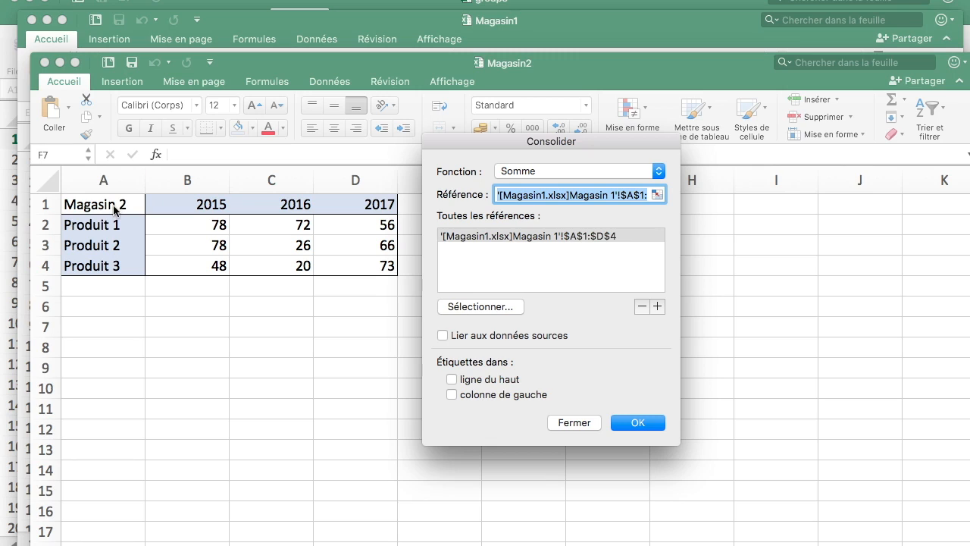
{"action": "left_click_drag", "start_coordinate": [126, 205], "coordinate": [353, 270]}
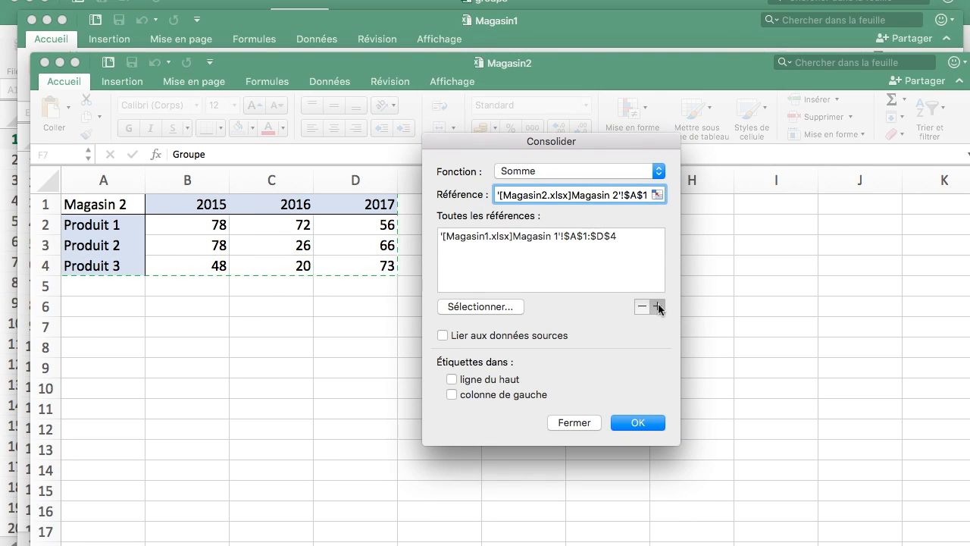
{"action": "left_click", "coordinate": [658, 307]}
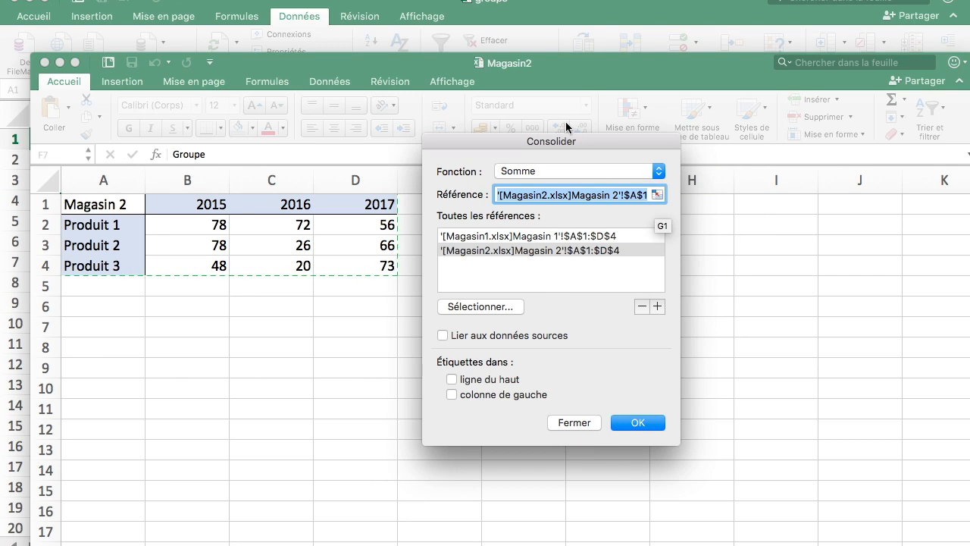
Add range A1:D4 of the Magasin3 workbook to the consolidation references
{"action": "left_click", "coordinate": [489, 0]}
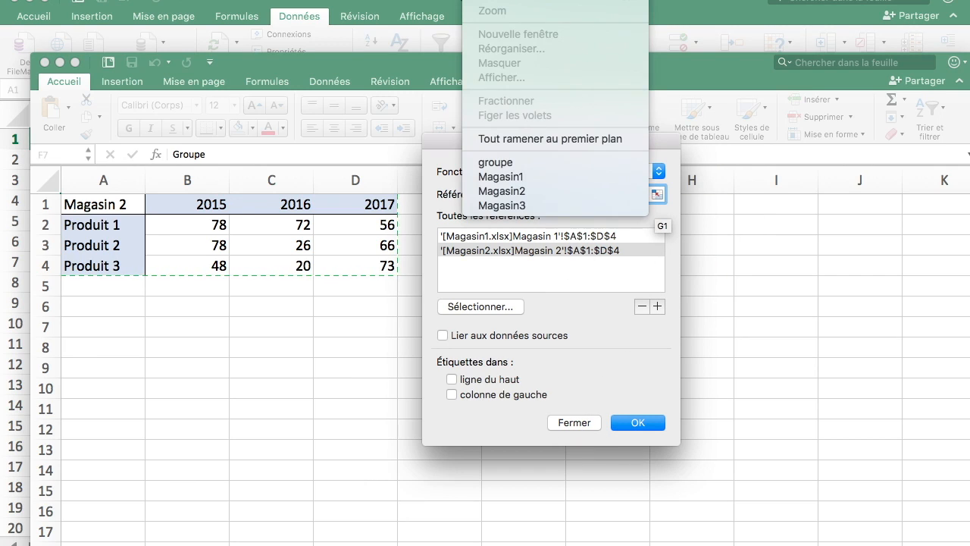
{"action": "left_click", "coordinate": [538, 207]}
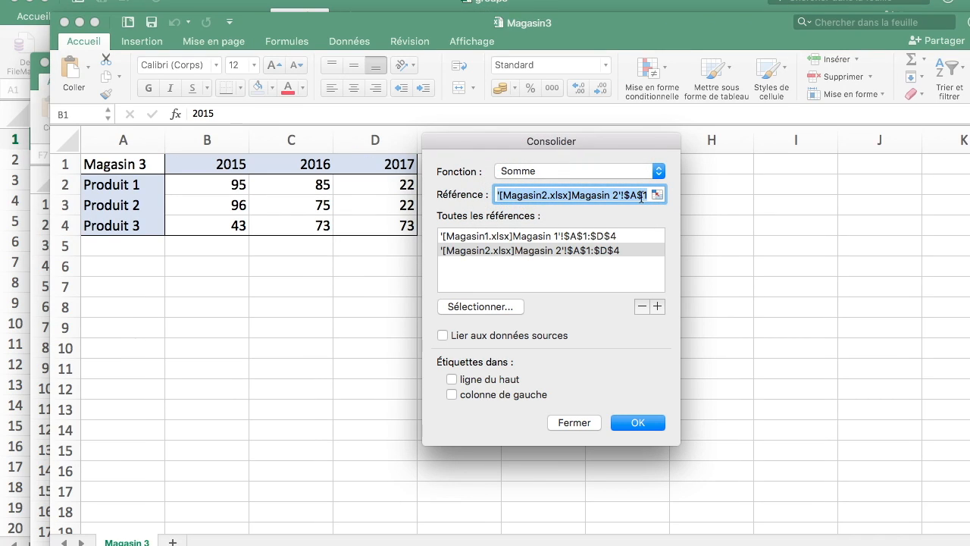
{"action": "left_click_drag", "start_coordinate": [144, 165], "coordinate": [360, 228]}
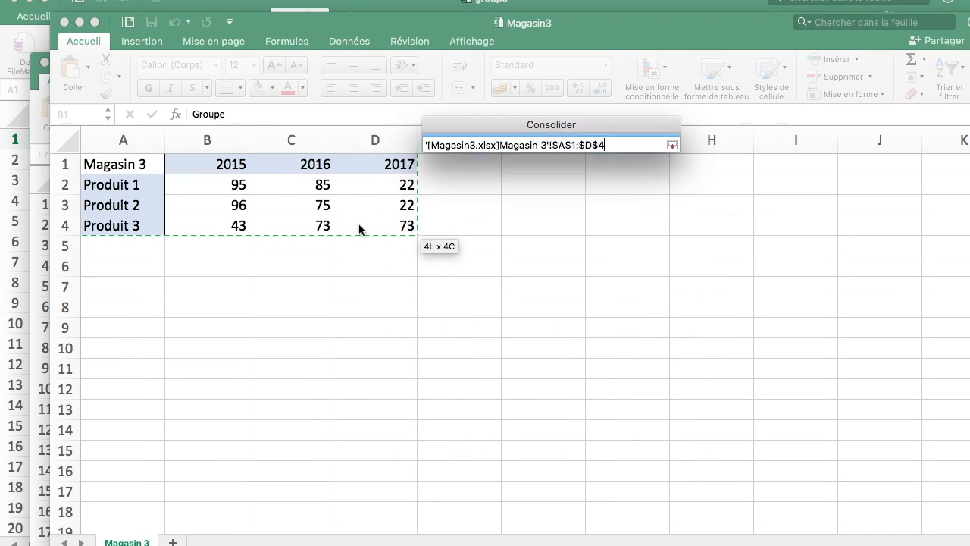
{"action": "left_click", "coordinate": [656, 306]}
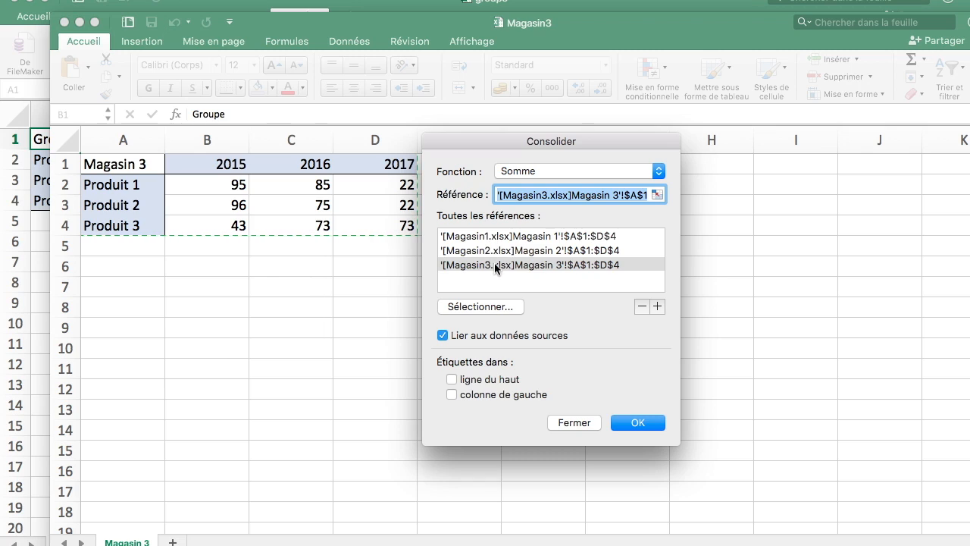
Run the consolidation linked to the source data, with labels taken from the top row and left column
{"action": "left_click", "coordinate": [451, 394]}
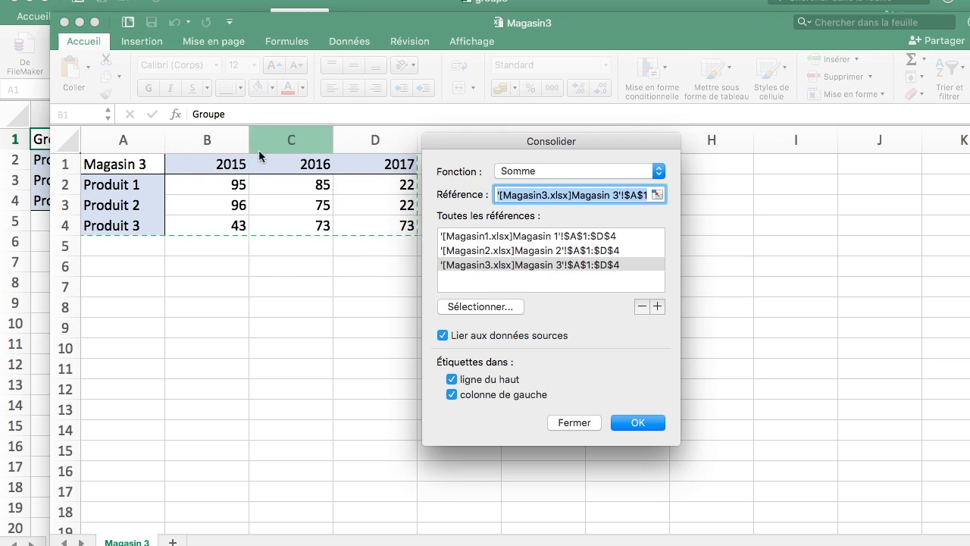
{"action": "left_click", "coordinate": [648, 429]}
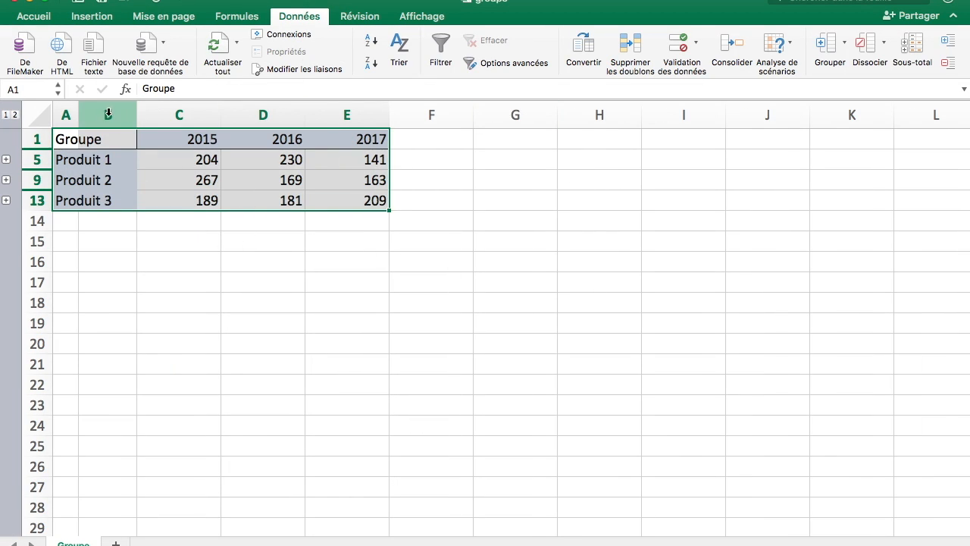
Widen columns A and B and expand the store detail rows of Produit 1, Produit 2 and Produit 3
{"action": "left_click_drag", "start_coordinate": [78, 115], "coordinate": [127, 115]}
{"action": "left_click", "coordinate": [253, 158]}
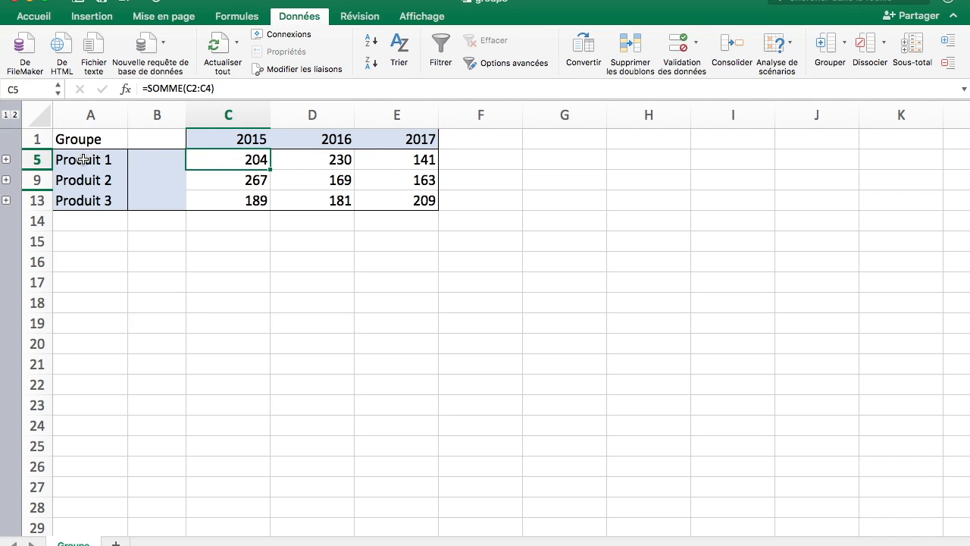
{"action": "left_click", "coordinate": [6, 159]}
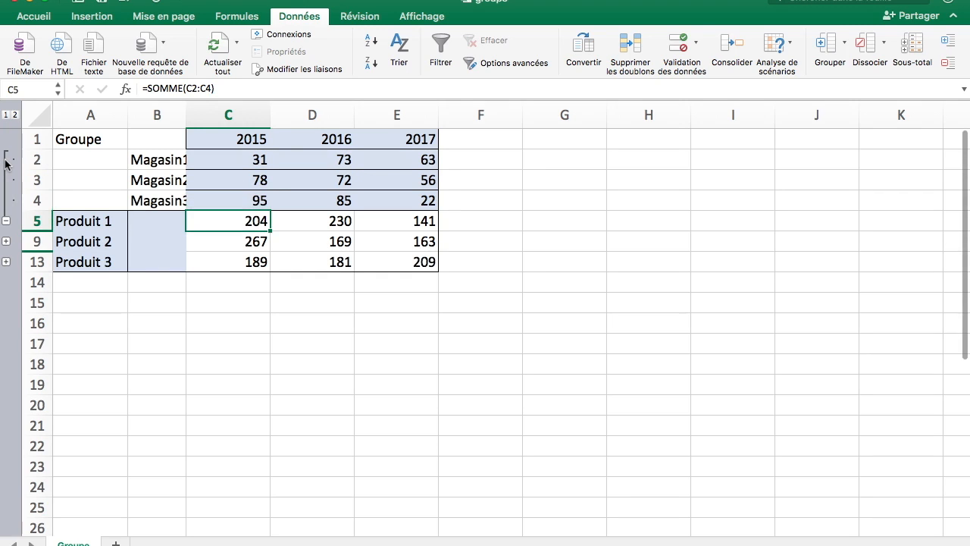
{"action": "left_click_drag", "start_coordinate": [186, 114], "coordinate": [271, 114]}
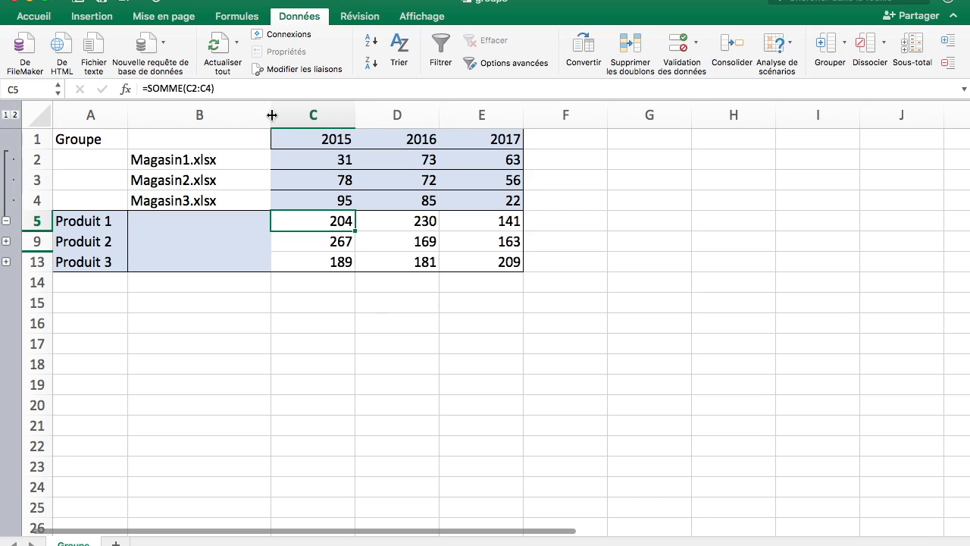
{"action": "left_click", "coordinate": [6, 242]}
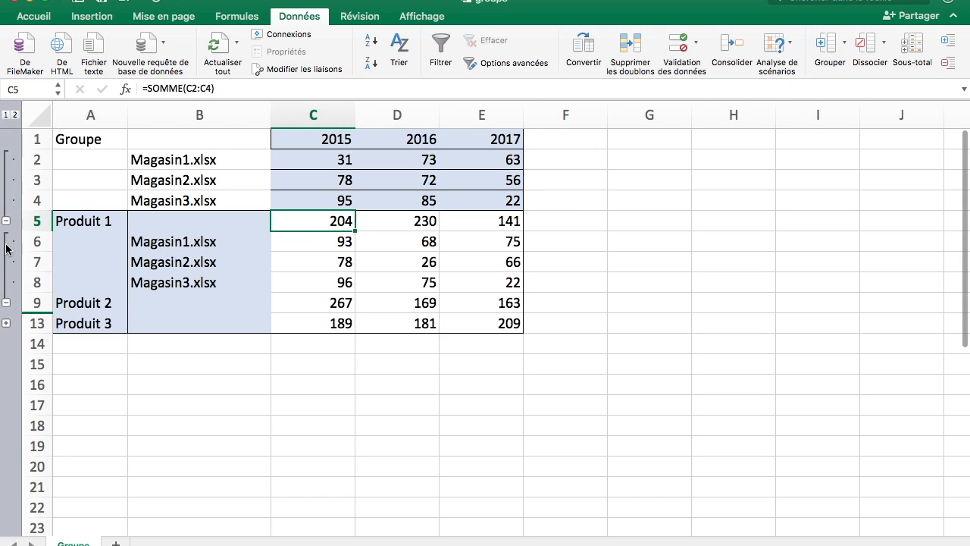
{"action": "left_click", "coordinate": [6, 324]}
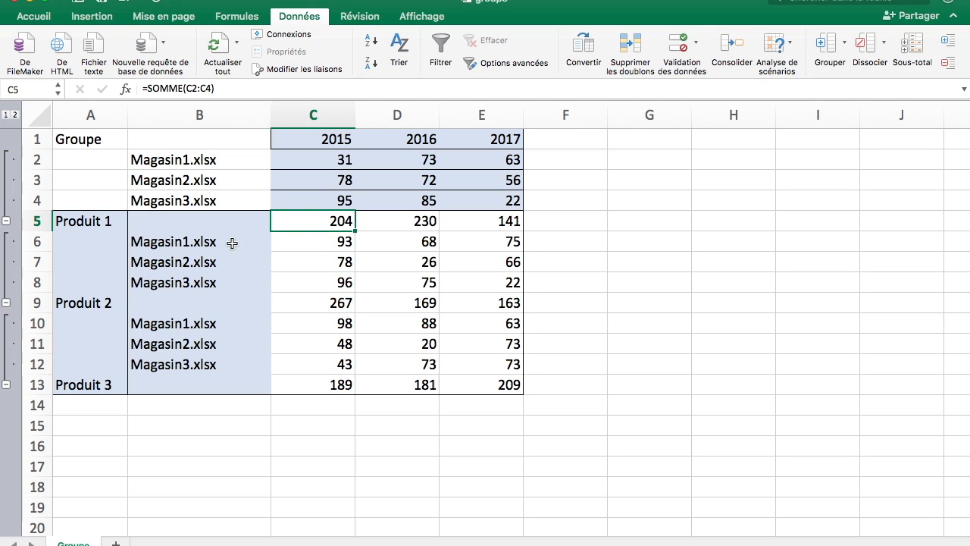
Clear all formatting from the consolidated table, range A1:F14, while keeping its contents
{"action": "left_click", "coordinate": [89, 238]}
{"action": "left_click_drag", "start_coordinate": [544, 402], "coordinate": [46, 141]}
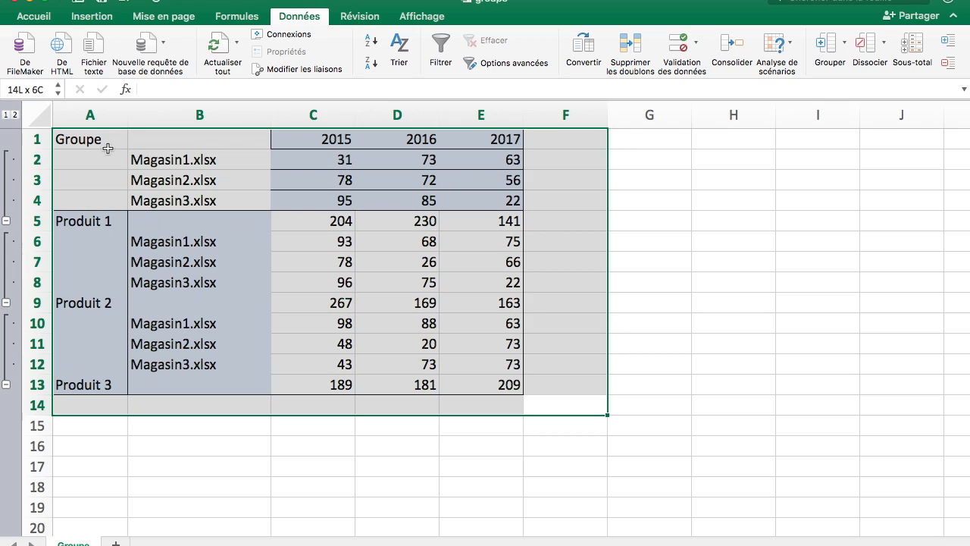
{"action": "left_click", "coordinate": [39, 17]}
{"action": "left_click", "coordinate": [864, 70]}
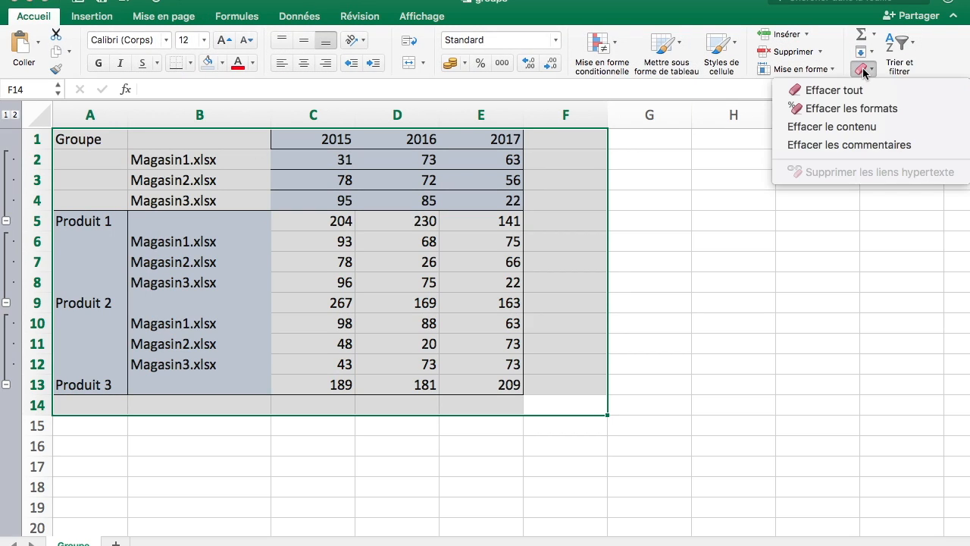
{"action": "left_click", "coordinate": [864, 108]}
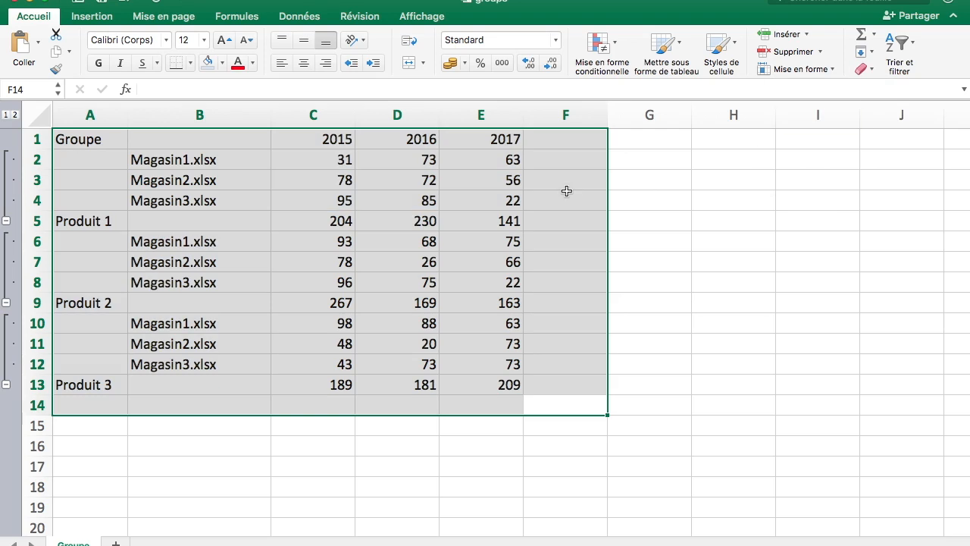
{"action": "left_click", "coordinate": [611, 277]}
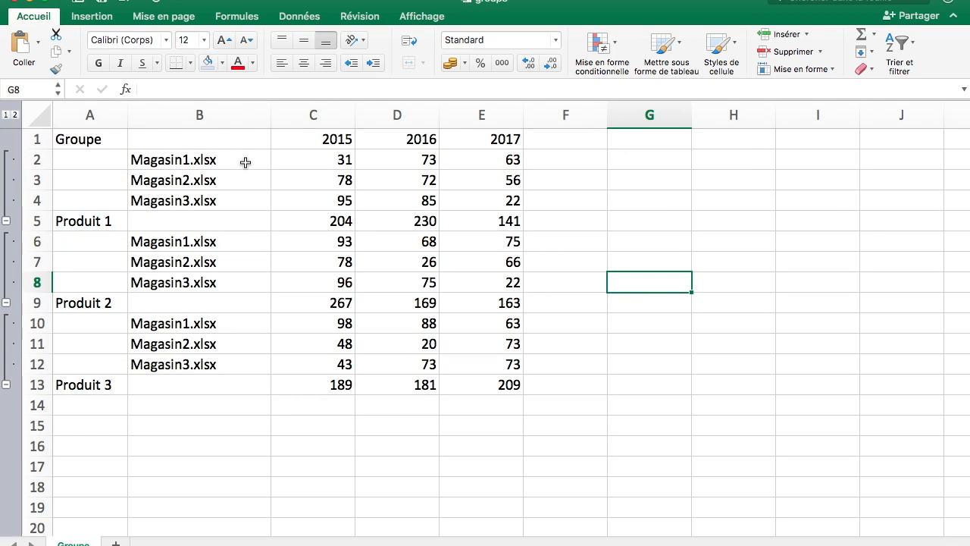
Examine the formulas behind the Magasin1 values in C2:E2 and the Produit 1 total for 2015 in C5
{"action": "left_click", "coordinate": [318, 160]}
{"action": "left_click", "coordinate": [407, 160]}
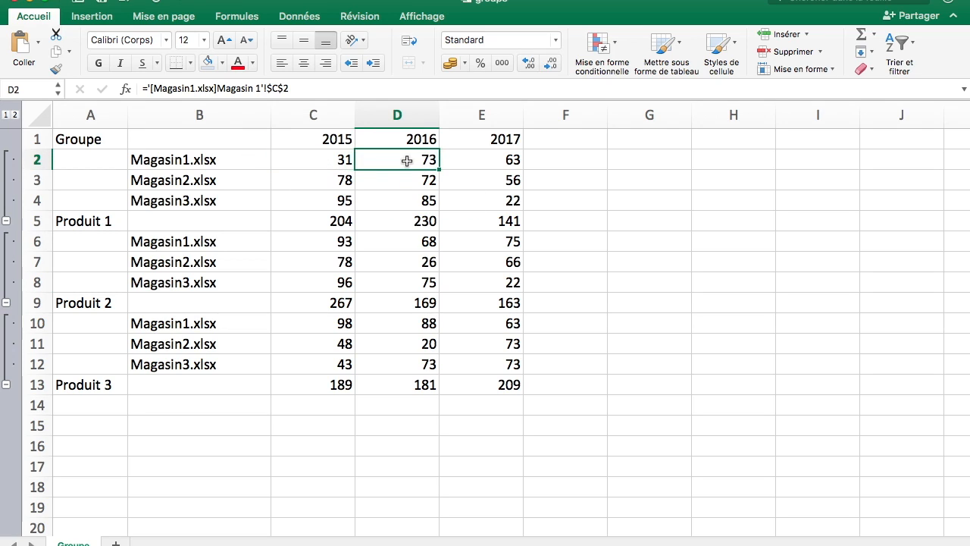
{"action": "left_click", "coordinate": [489, 160]}
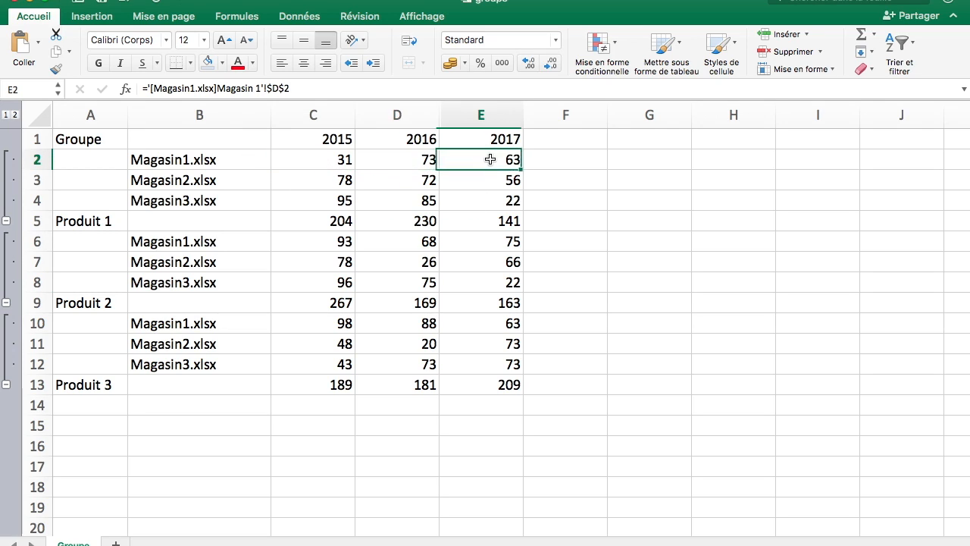
{"action": "left_click", "coordinate": [336, 160]}
{"action": "left_click", "coordinate": [319, 84]}
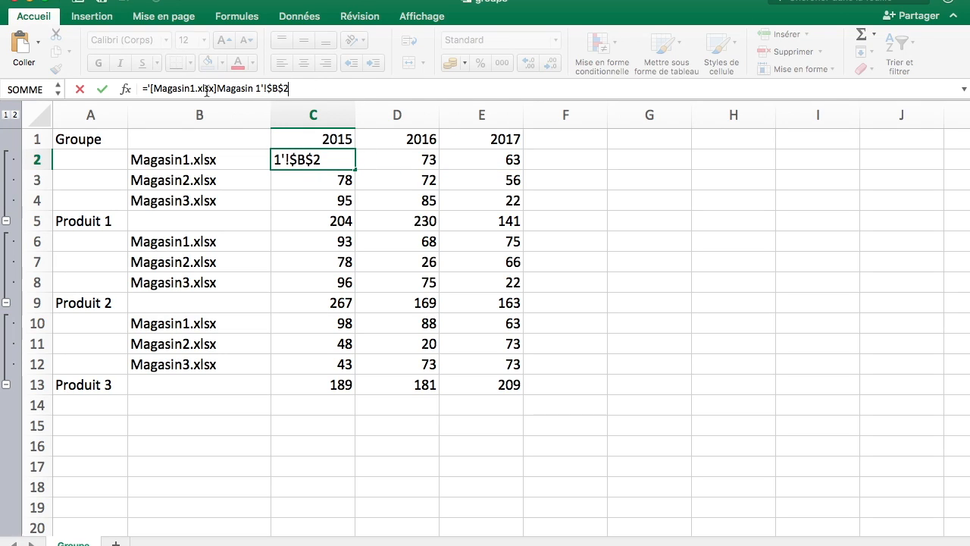
{"action": "key", "text": "Return"}
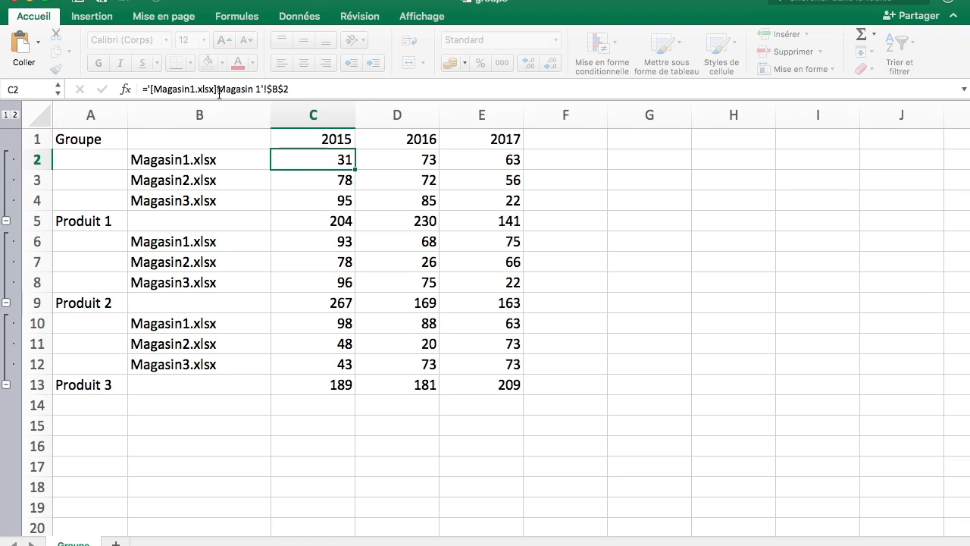
{"action": "left_click", "coordinate": [335, 220]}
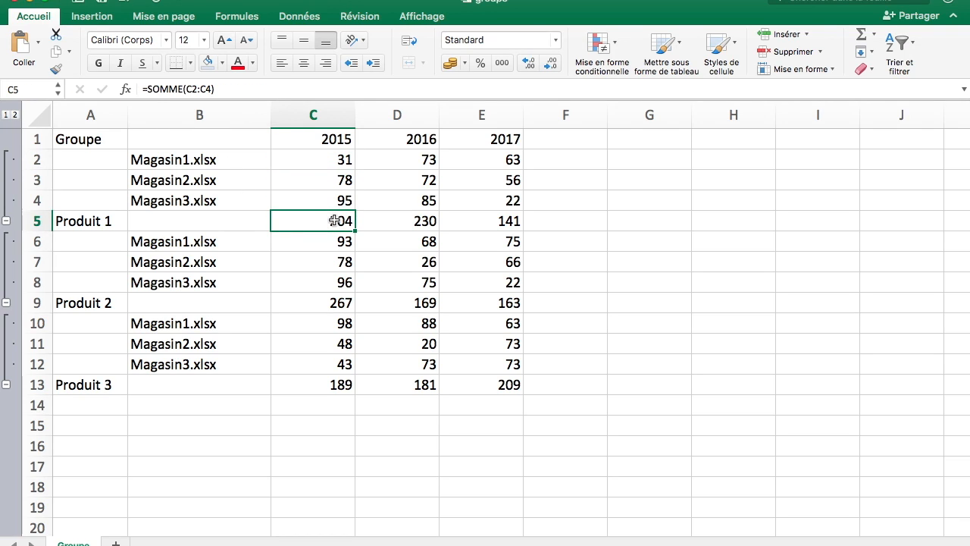
{"action": "double_click", "coordinate": [335, 221]}
{"action": "key", "text": "Escape"}
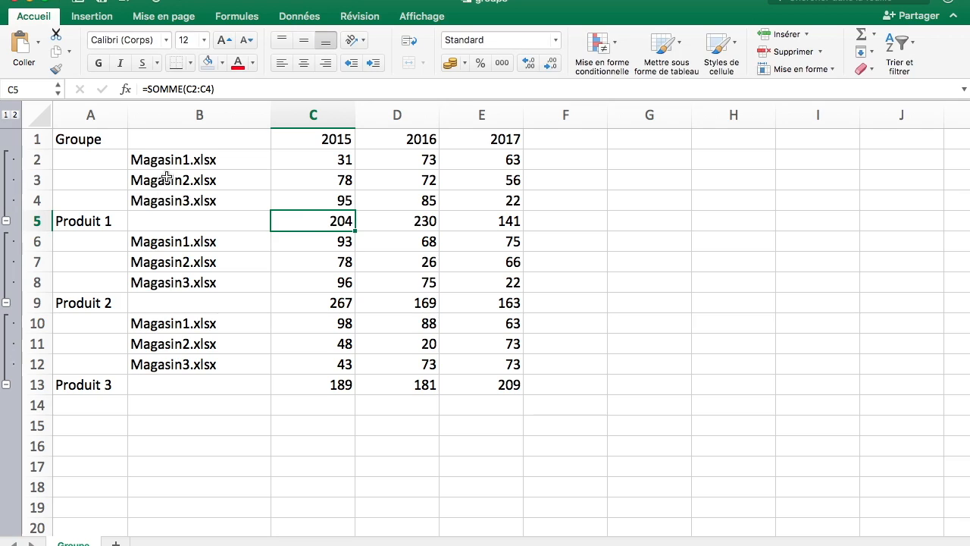